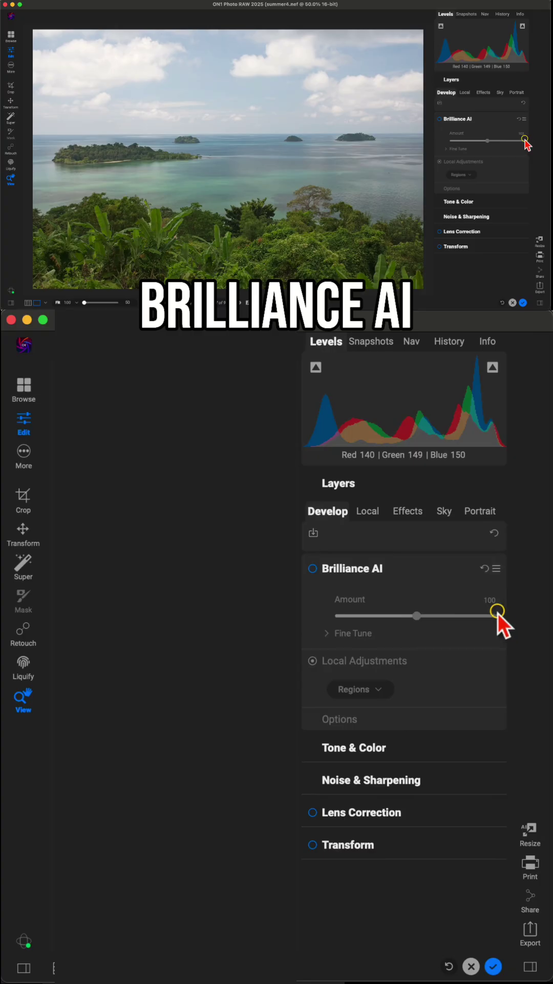
click(312, 569)
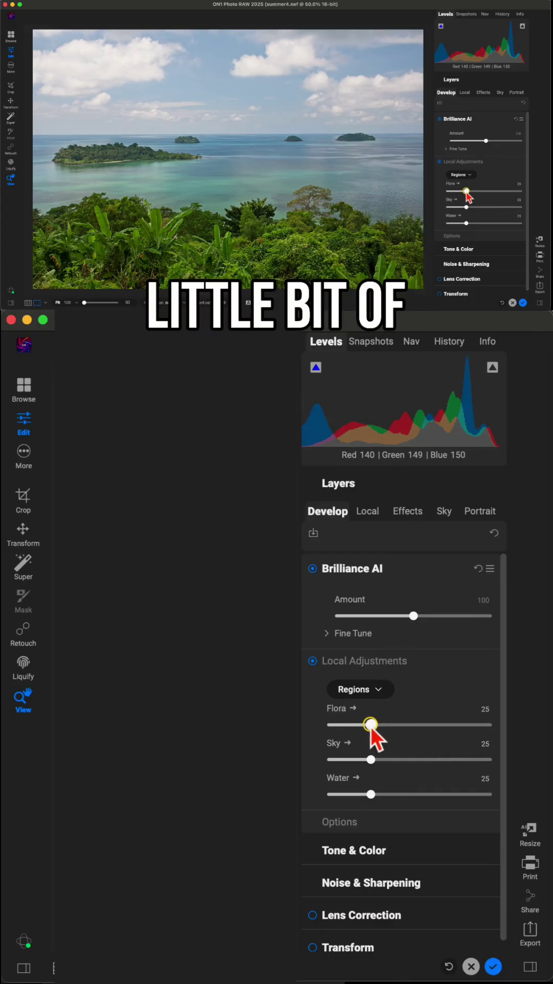
Raise Brilliance AI's Flora to 55 and Sky to 95, leaving Water at 25.
drag(370, 725, 416, 723)
drag(371, 759, 477, 758)
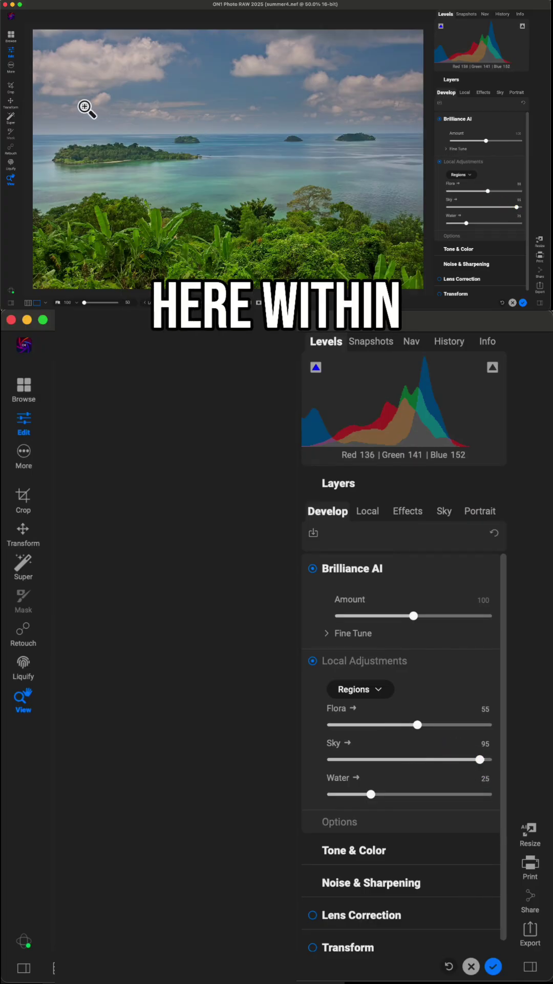
Add a Glow filter in the Charge More - Strong style with the Super tool.
click(22, 562)
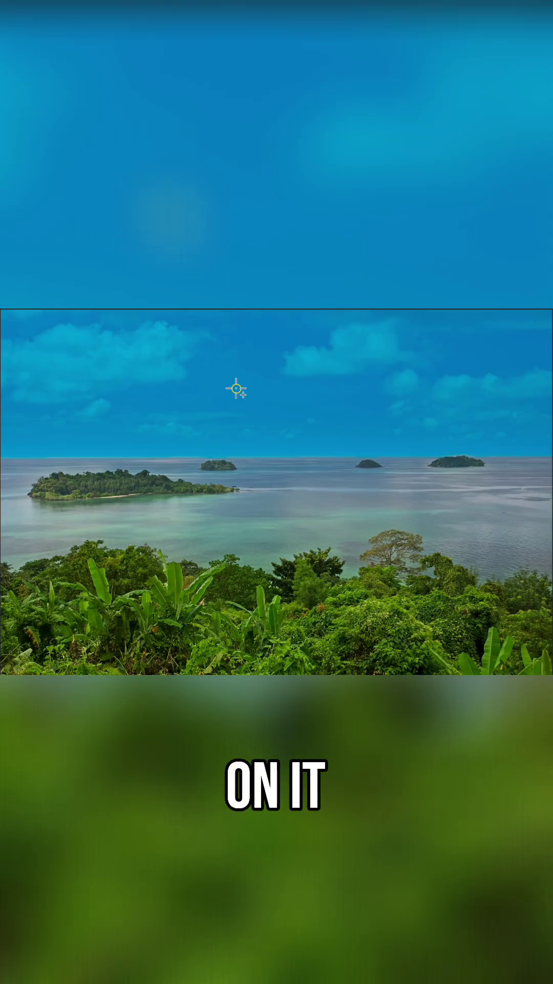
right_click(237, 392)
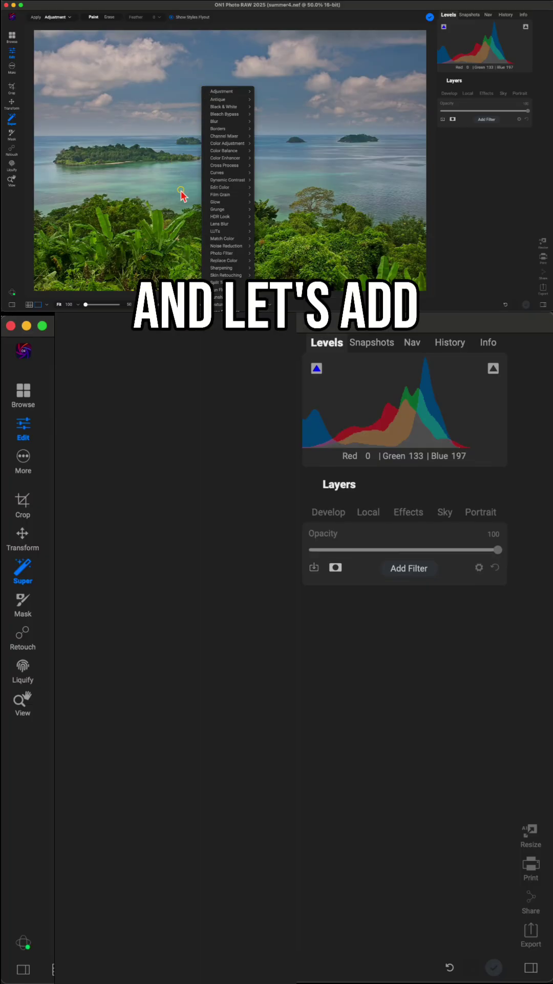
click(216, 202)
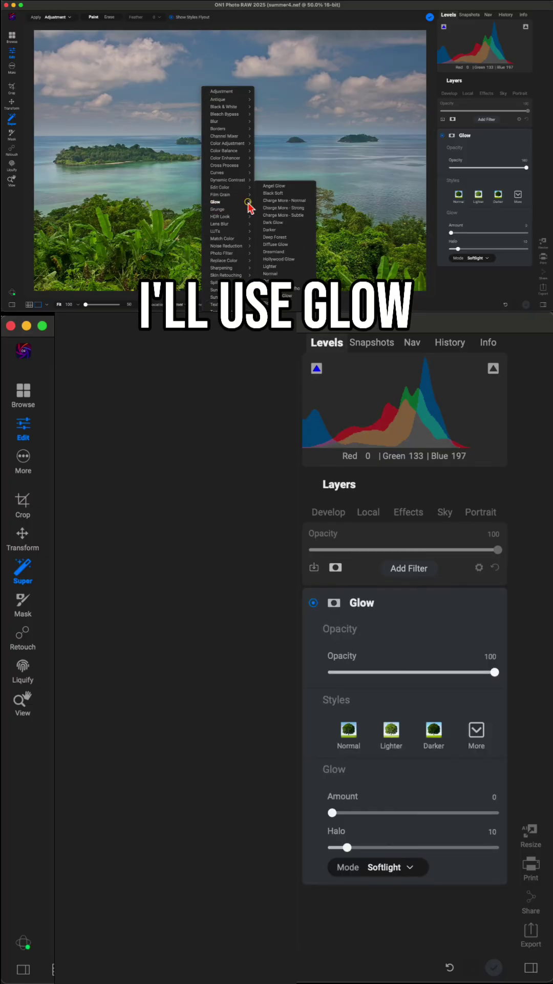
click(284, 207)
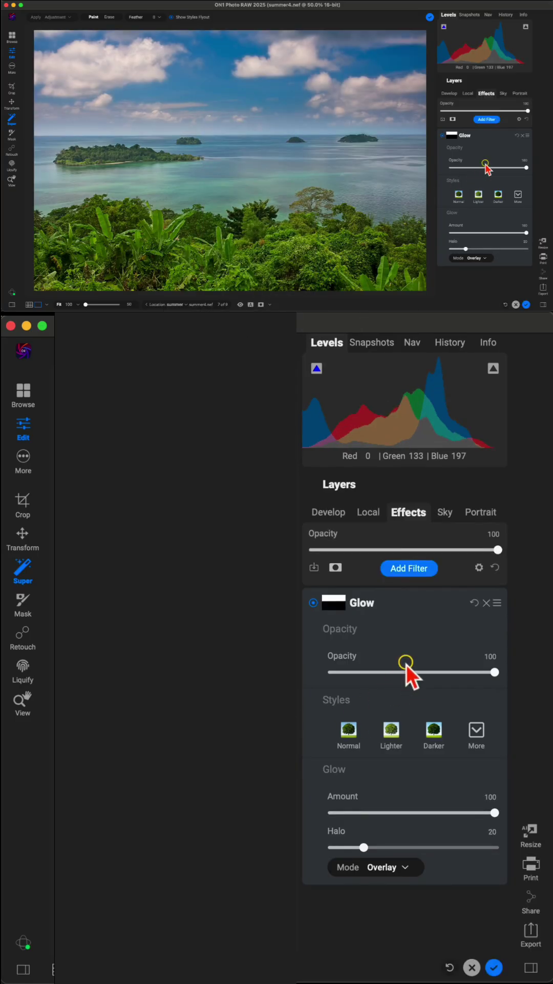
Toggle the Glow on and off to compare, then Super Select the sky.
click(443, 136)
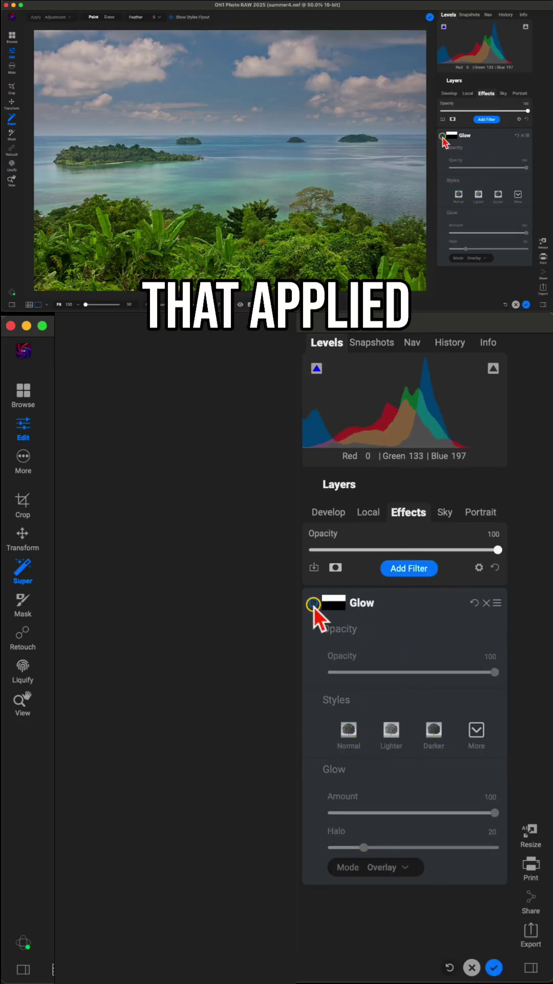
click(442, 136)
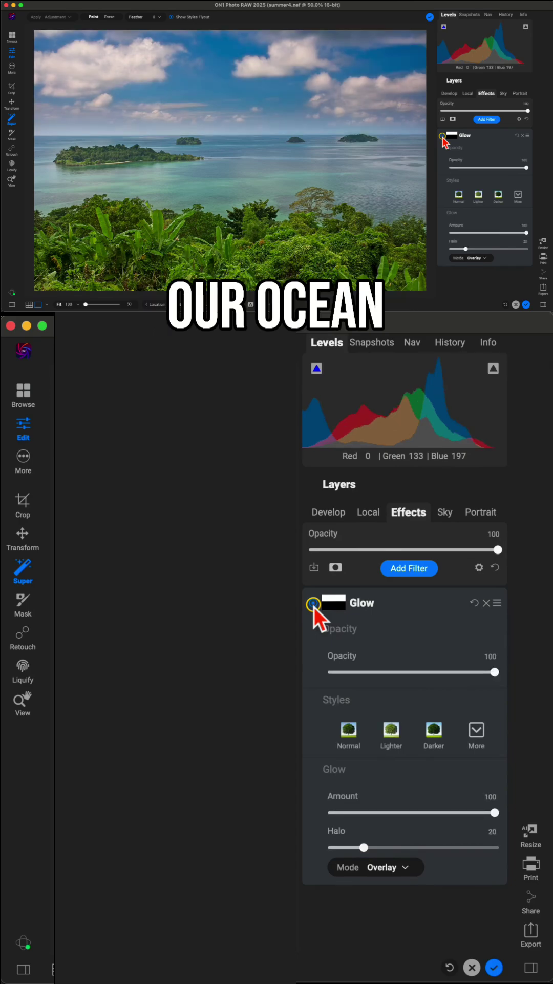
click(442, 136)
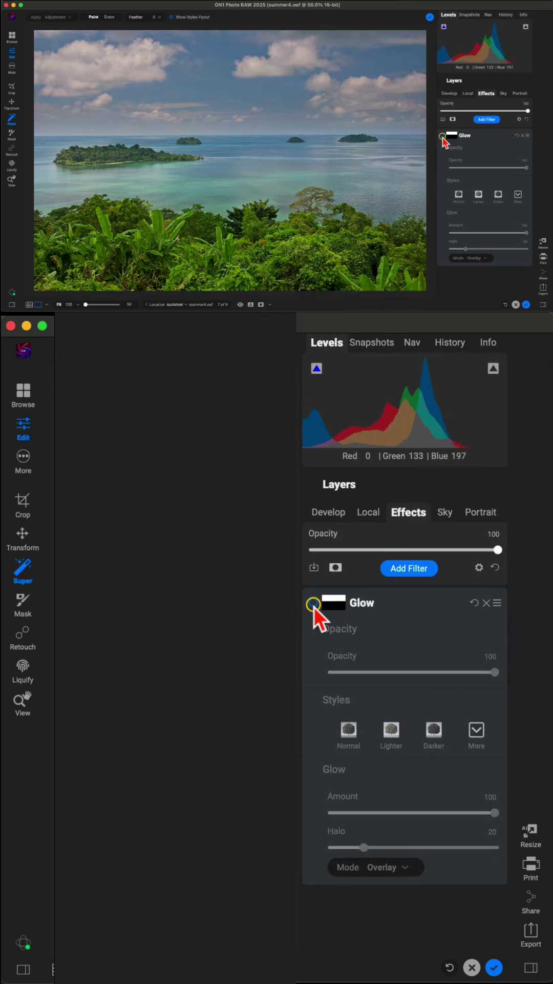
click(443, 136)
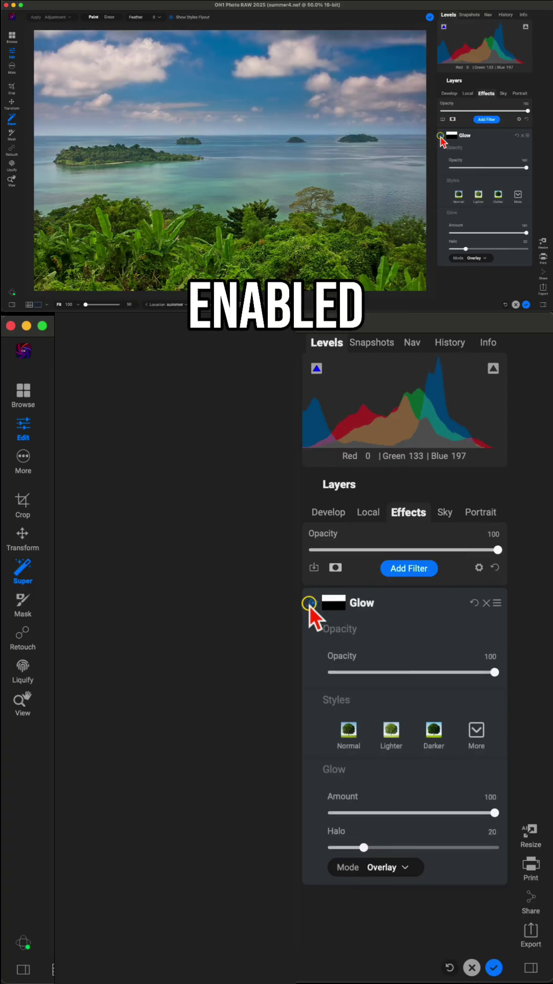
click(215, 91)
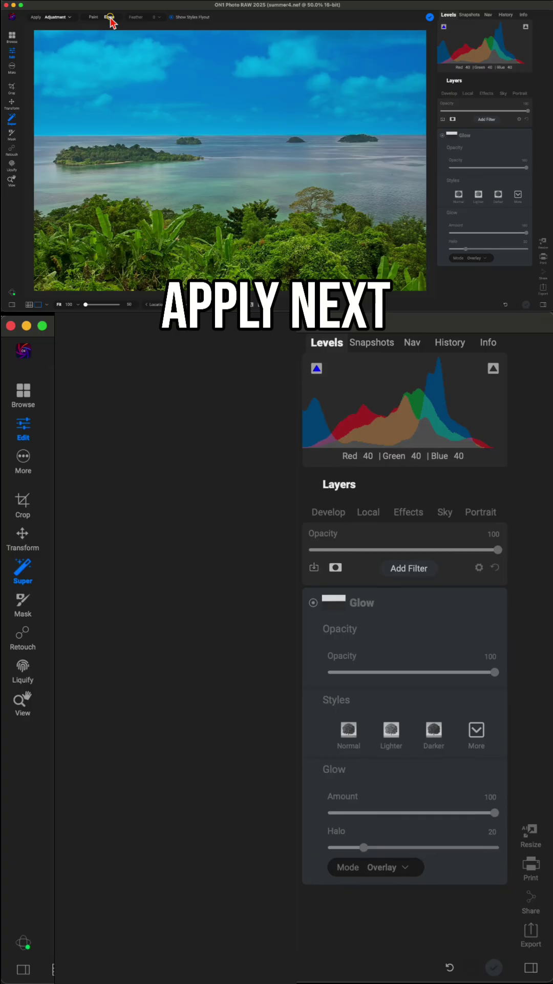
Add a Curves filter using the Contrast Boost style.
click(215, 98)
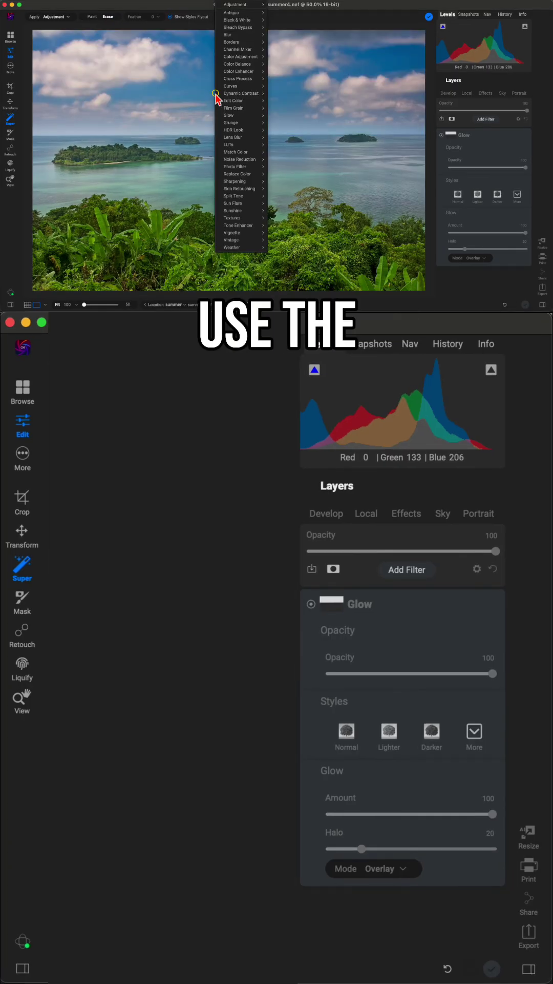
mouse_move(230, 86)
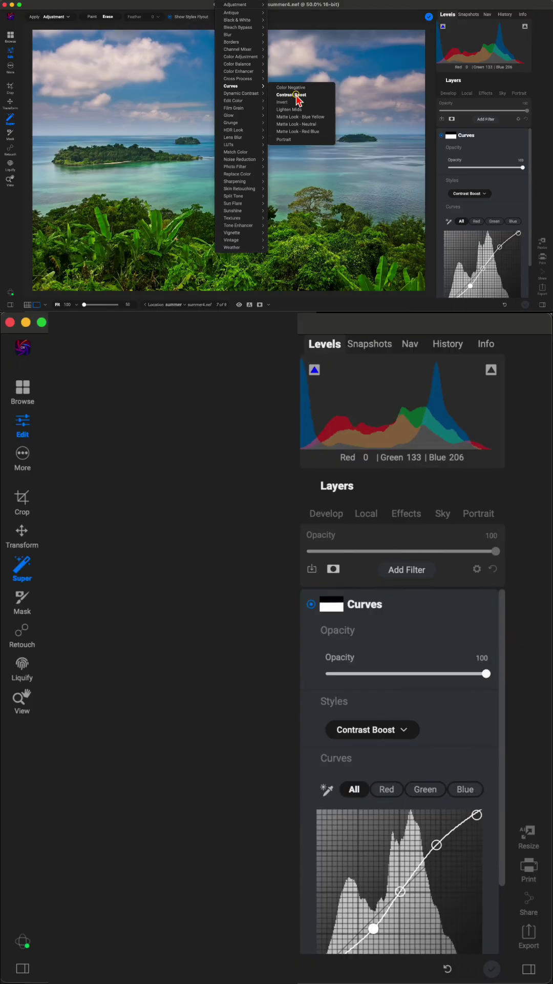
click(297, 94)
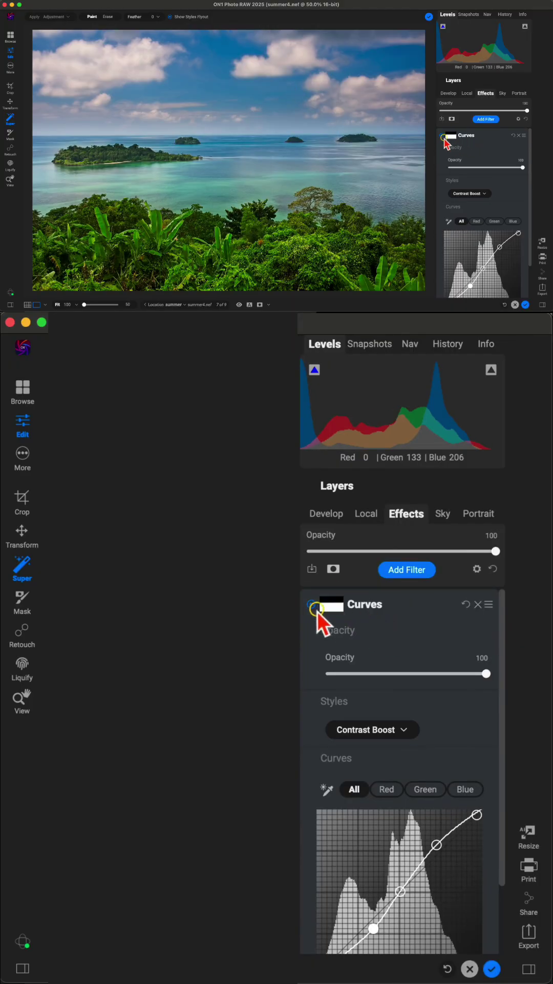
Toggle the Curves layer off and on to compare before and after.
click(309, 605)
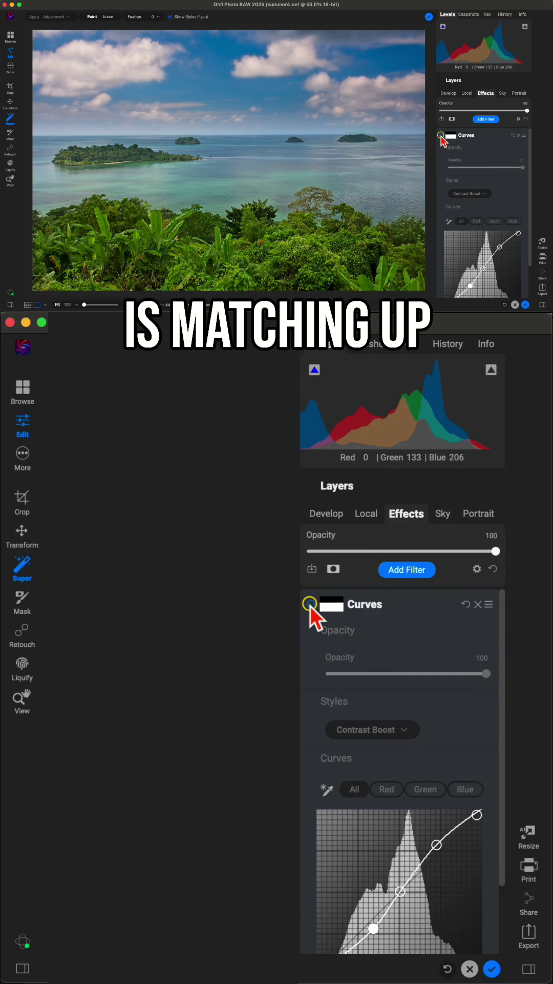
click(309, 605)
click(311, 605)
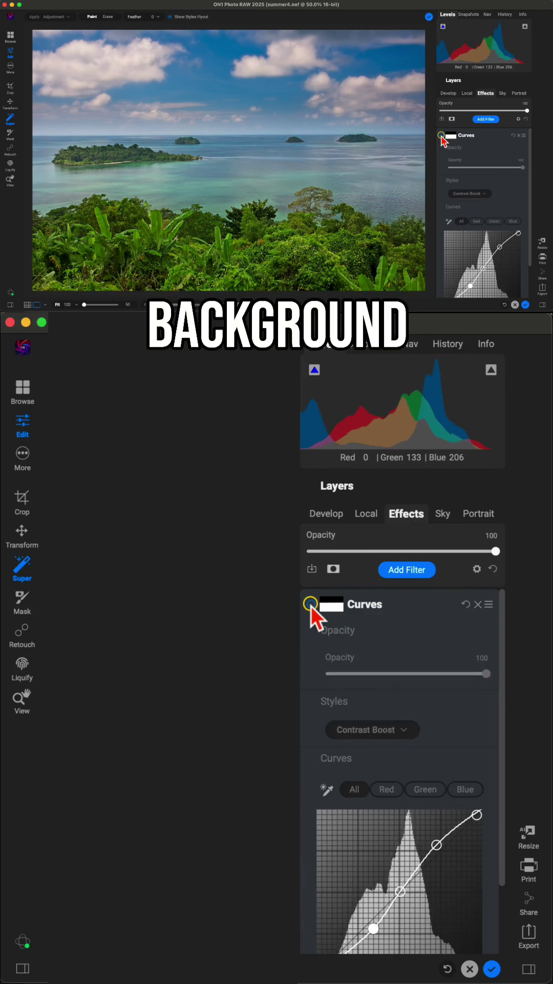
click(311, 605)
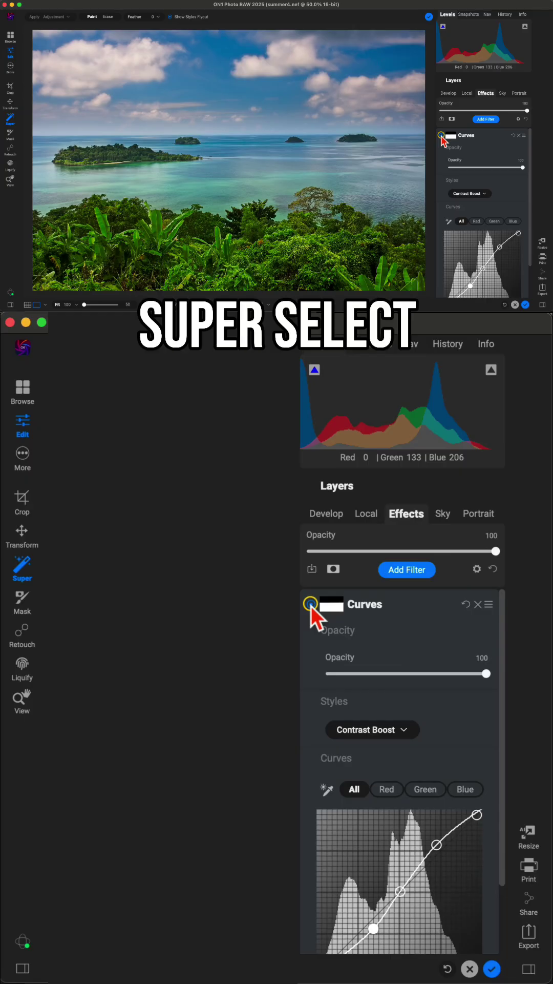
Super Select the four islands plus the foreground trees and small brownish tree.
click(359, 137)
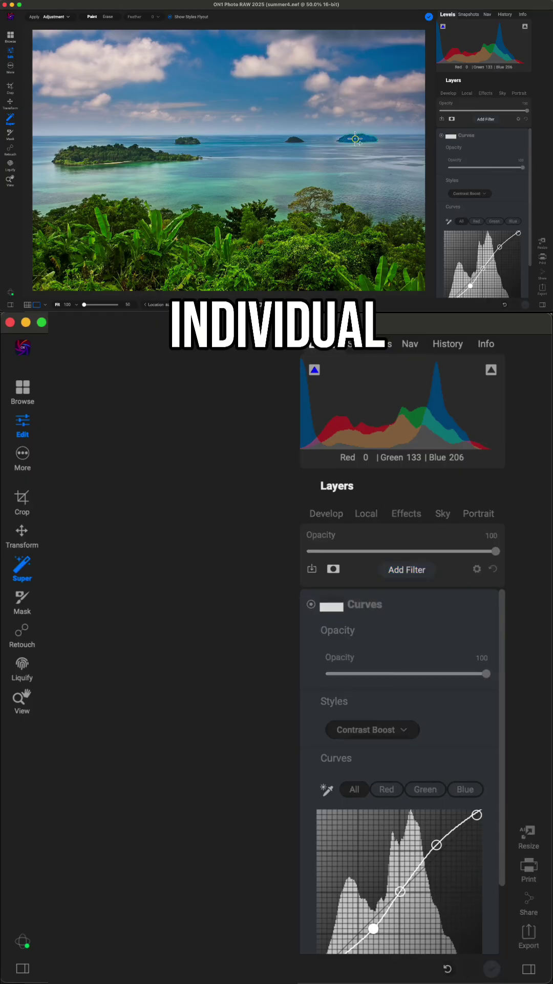
click(298, 141)
click(171, 144)
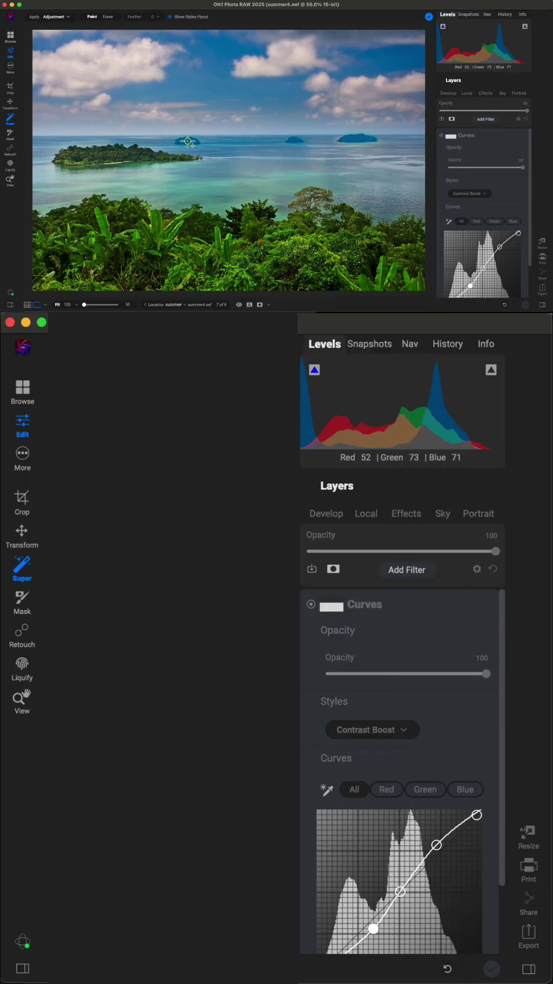
click(106, 156)
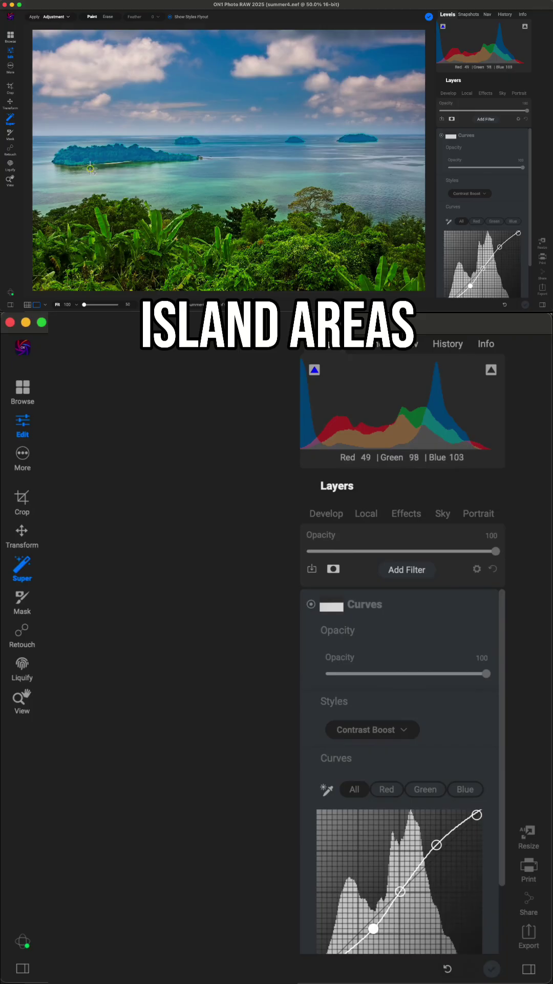
click(308, 207)
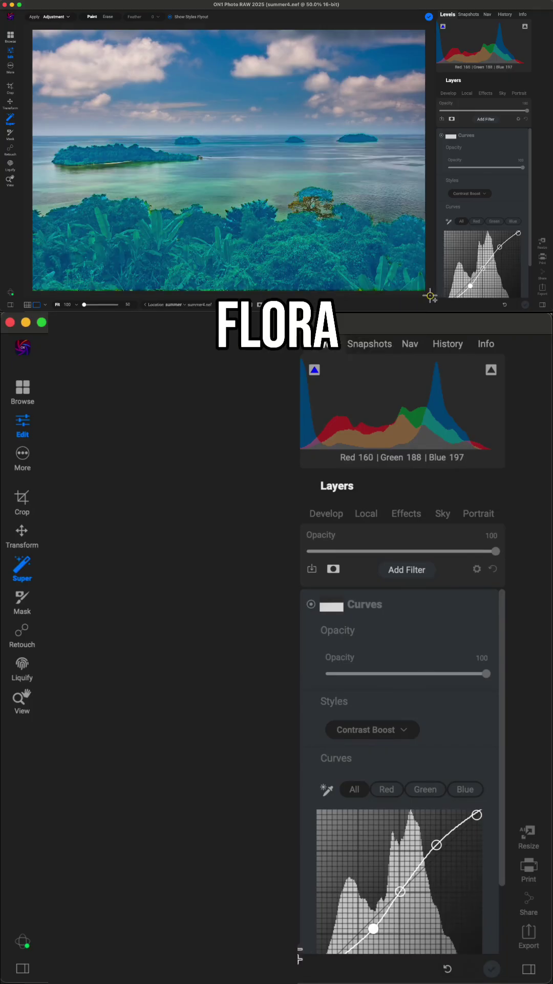
click(307, 203)
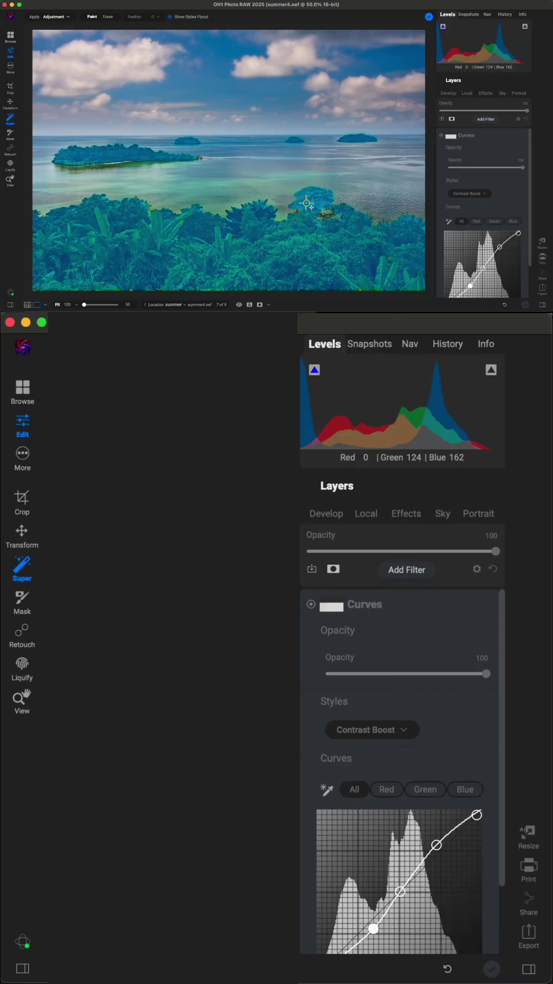
Apply Dynamic Contrast in the Natural style to the selection and toggle it to compare.
right_click(306, 203)
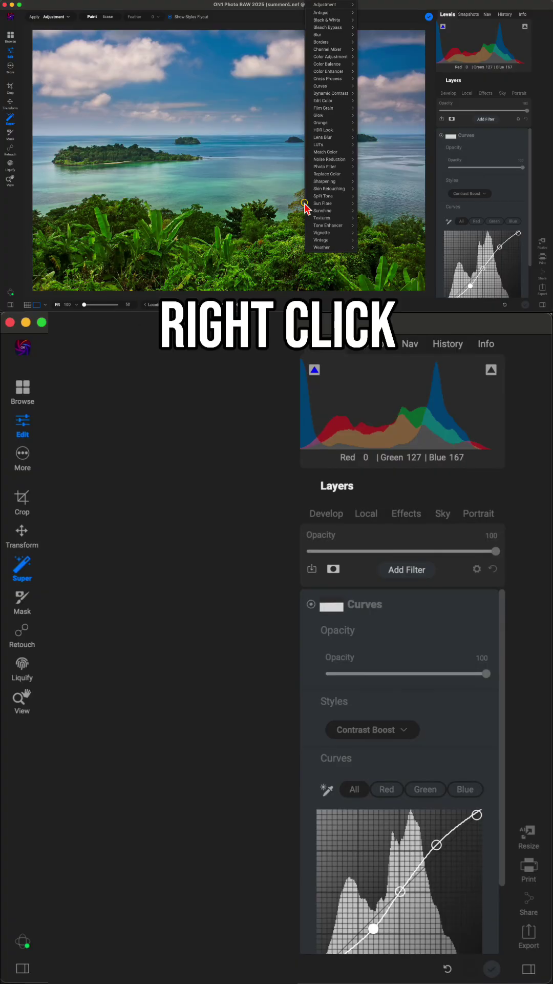
click(331, 93)
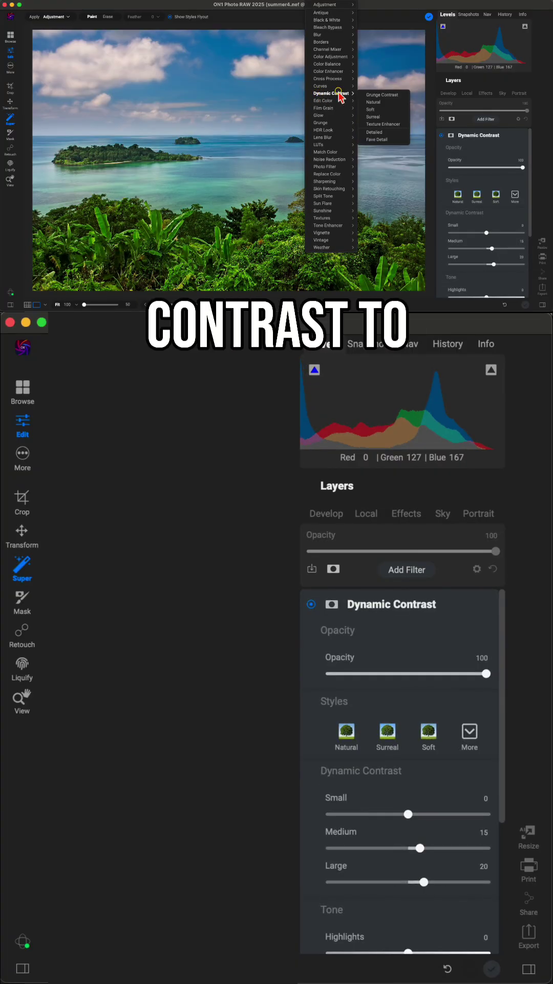
click(374, 102)
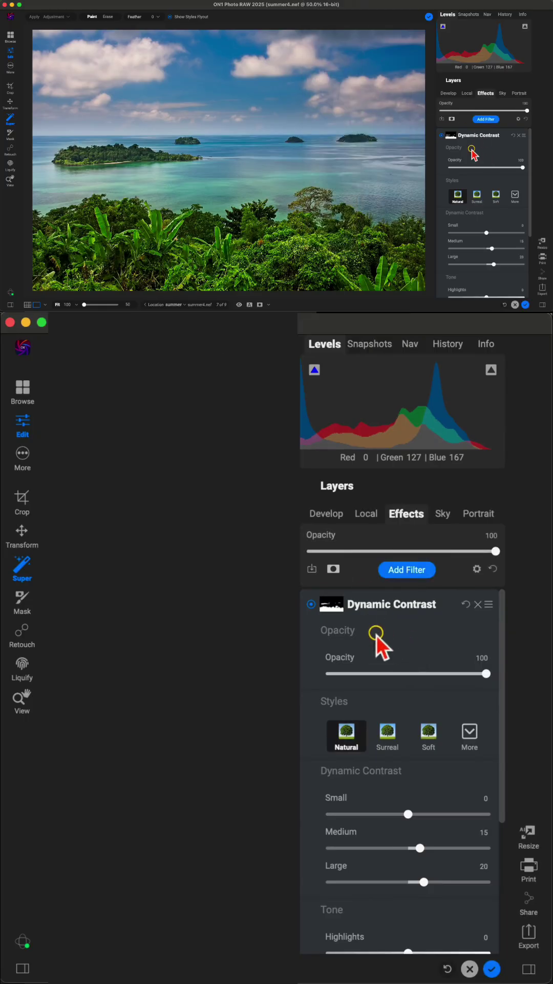
click(311, 605)
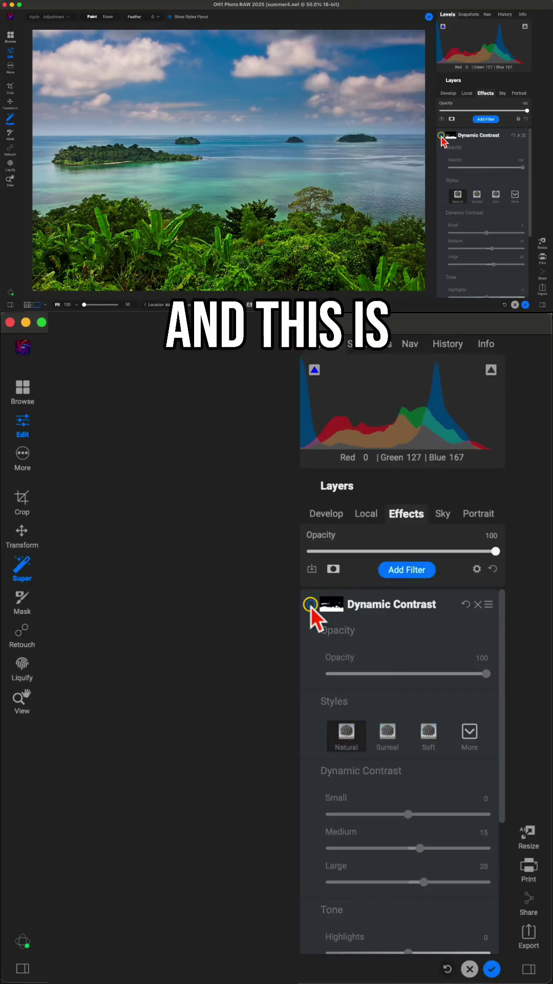
click(311, 606)
click(311, 606)
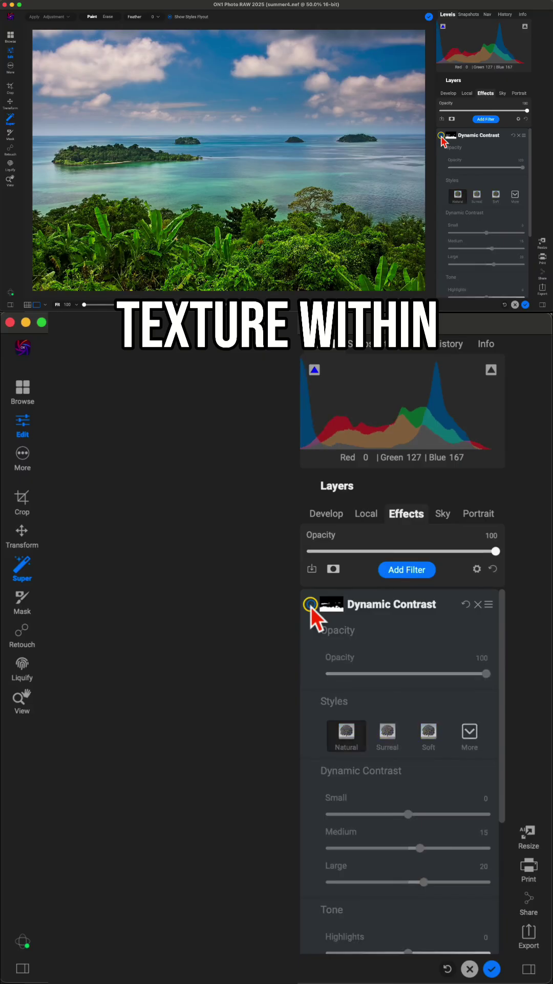
click(310, 605)
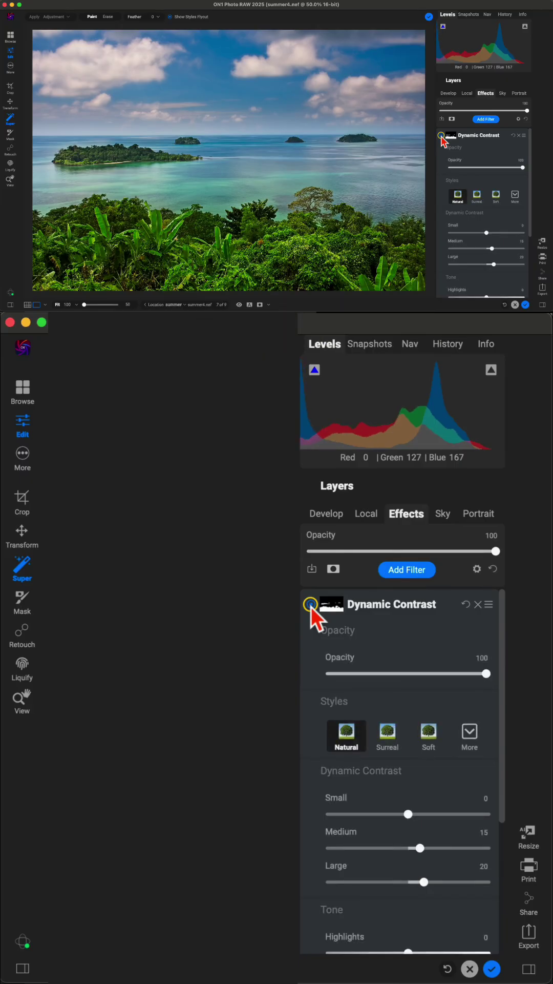
Add a Big Softy Vignette filter and lower its Opacity to 31.
click(411, 569)
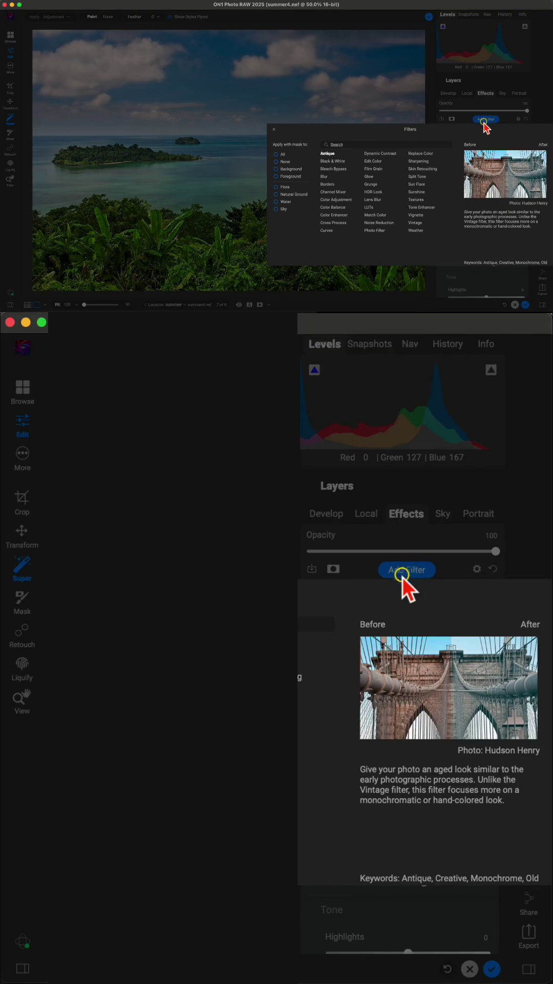
click(416, 215)
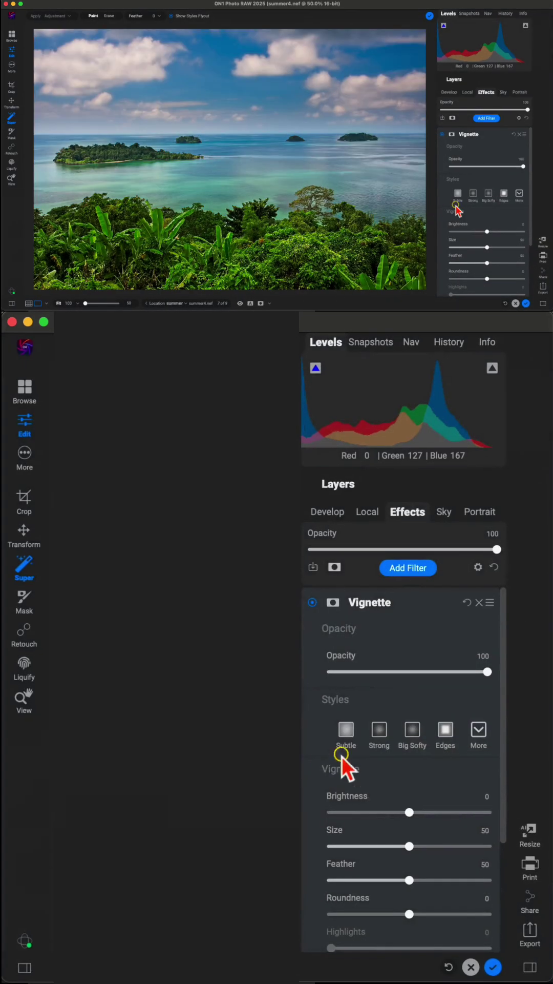
click(411, 732)
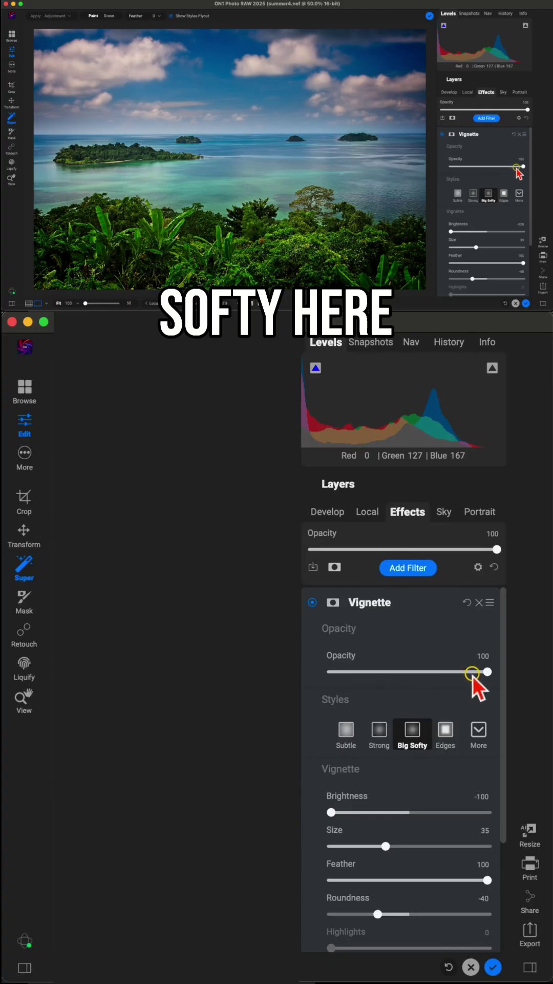
drag(486, 671, 388, 674)
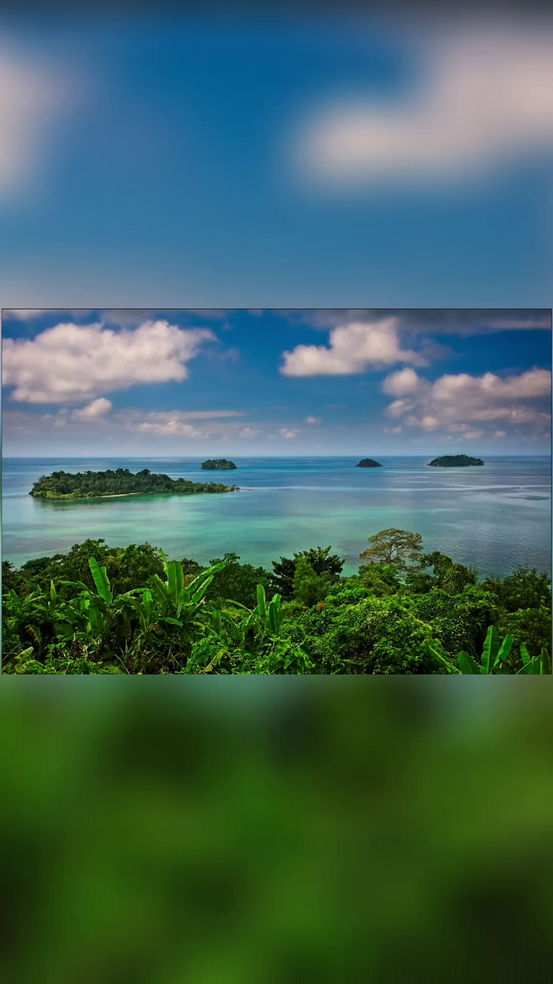